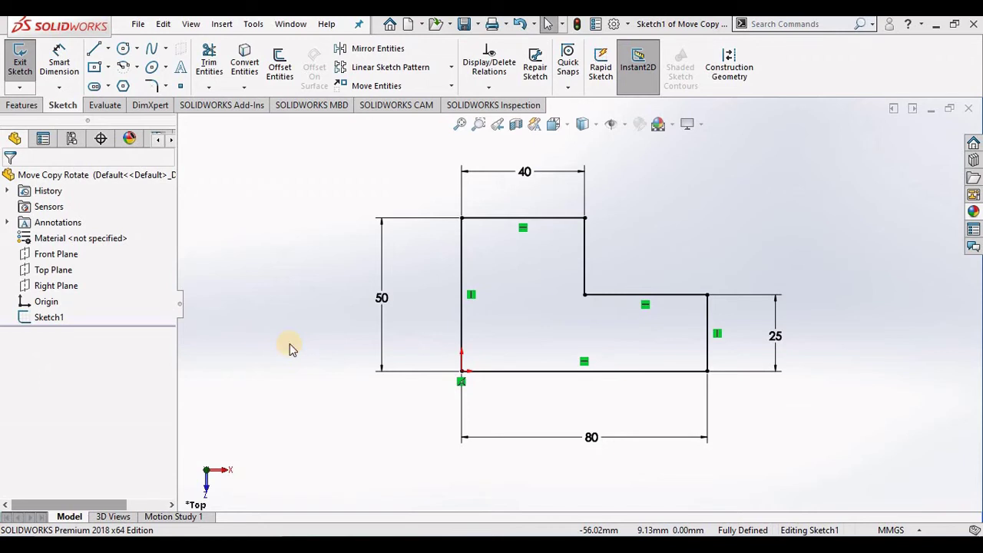
- Expand the Move Entities dropdown to list the Move, Copy, Rotate, Scale and Stretch tools
{"action": "left_click", "coordinate": [451, 87]}
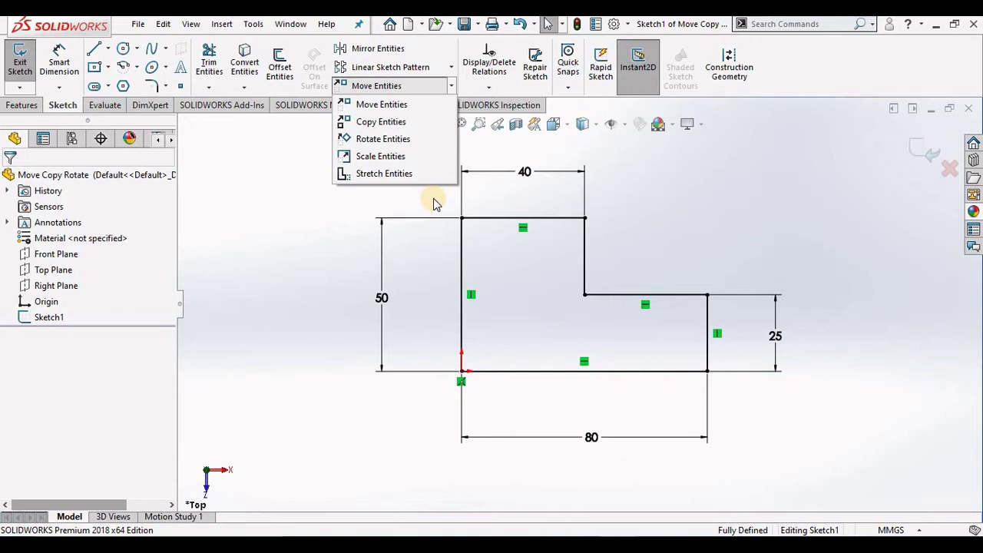
- Start Move Entities with all six lines (Line1–Line6) of the L-profile selected
{"action": "left_click", "coordinate": [371, 108]}
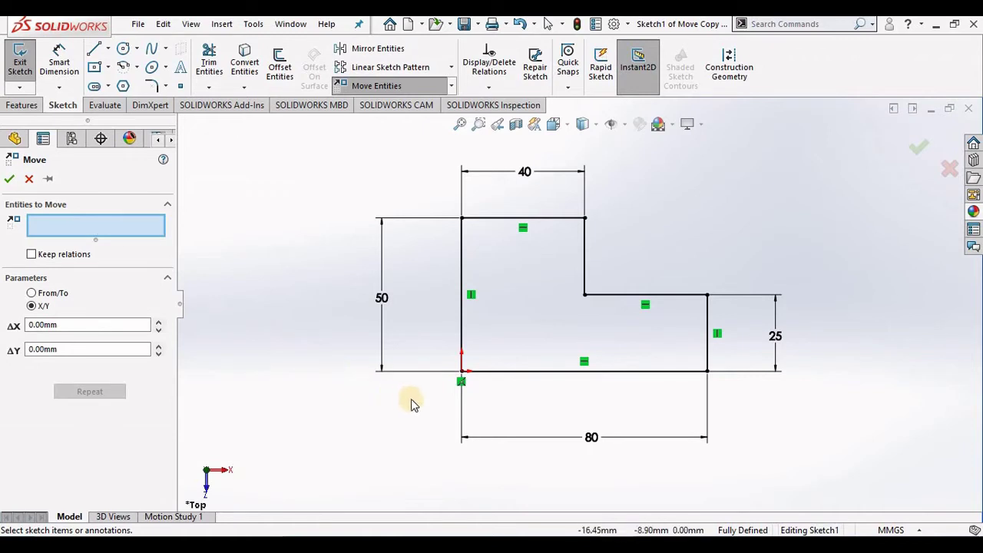
{"action": "mouse_move", "coordinate": [411, 400]}
{"action": "left_mouse_down"}
{"action": "mouse_move", "coordinate": [441, 274]}
{"action": "mouse_move", "coordinate": [640, 195]}
{"action": "mouse_move", "coordinate": [800, 195]}
{"action": "left_mouse_up"}
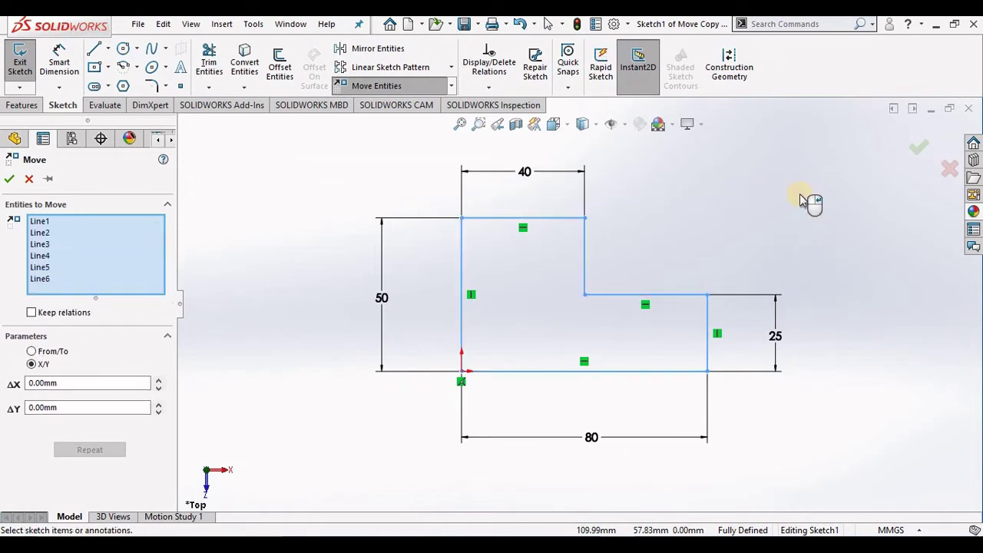
- Move the L-profile From/To, from its lower-left corner to a point up and right
{"action": "left_click", "coordinate": [31, 352]}
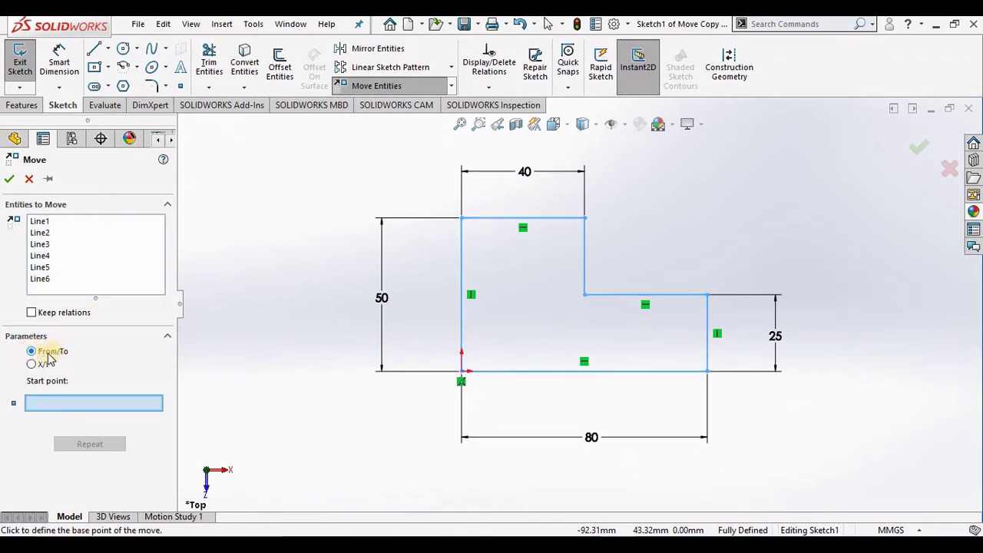
{"action": "left_click", "coordinate": [32, 364]}
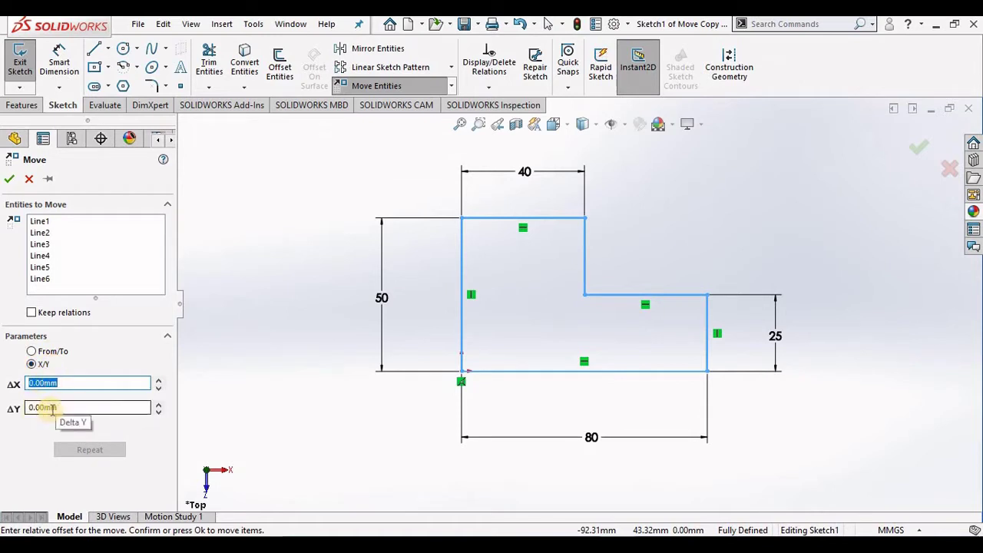
{"action": "left_click", "coordinate": [31, 352]}
{"action": "left_click", "coordinate": [57, 402]}
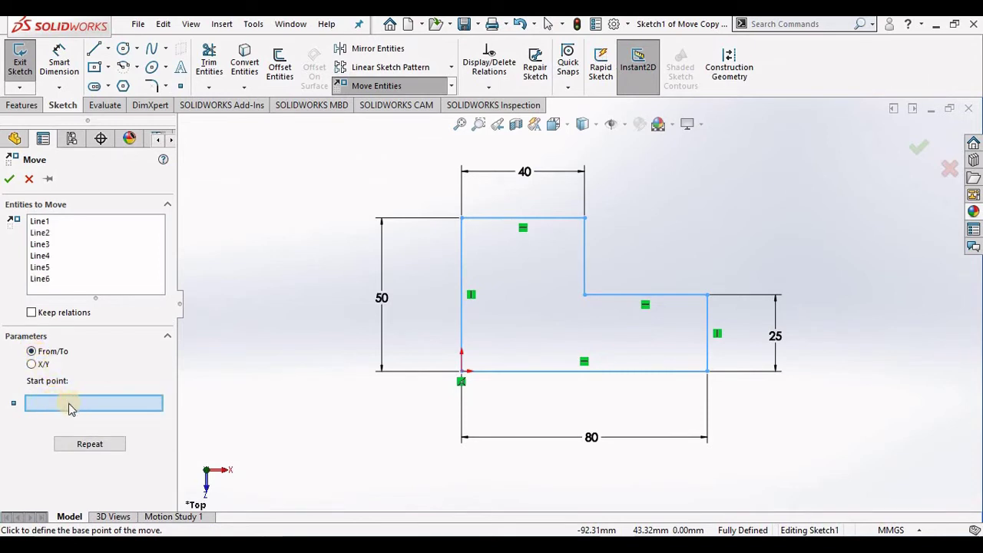
{"action": "left_click", "coordinate": [460, 373]}
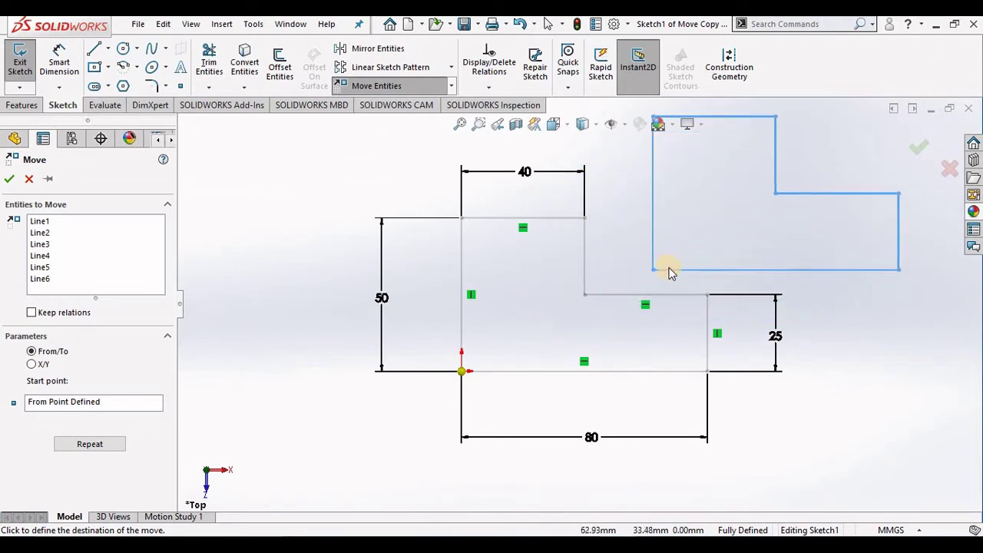
{"action": "left_click", "coordinate": [709, 257]}
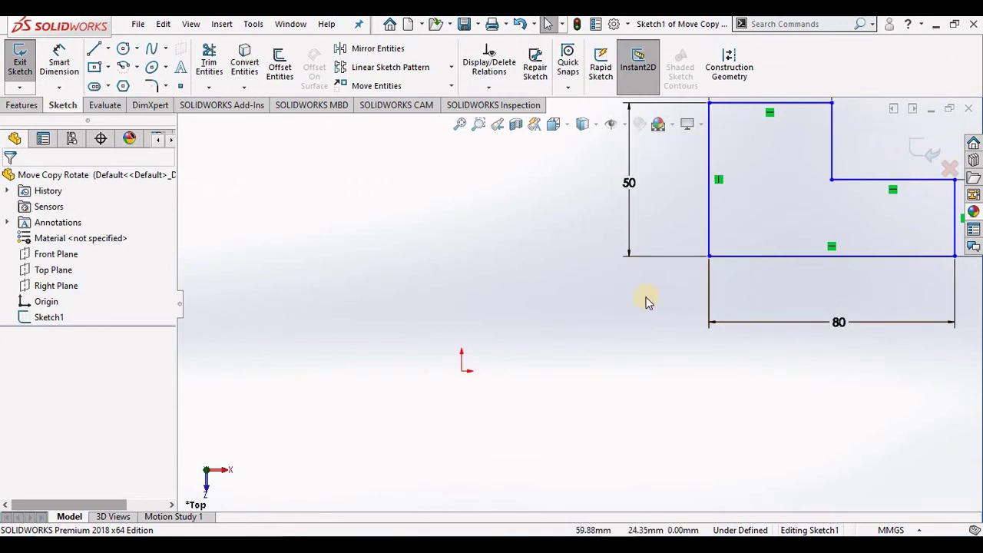
- Undo the move and restart Move Entities in X/Y offset mode
{"action": "left_click", "coordinate": [519, 24]}
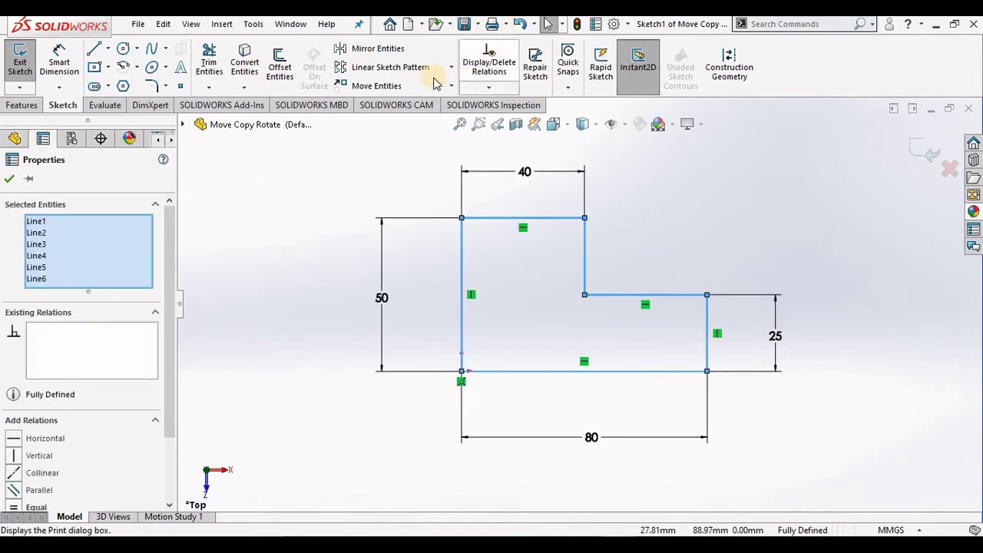
{"action": "left_click", "coordinate": [377, 86]}
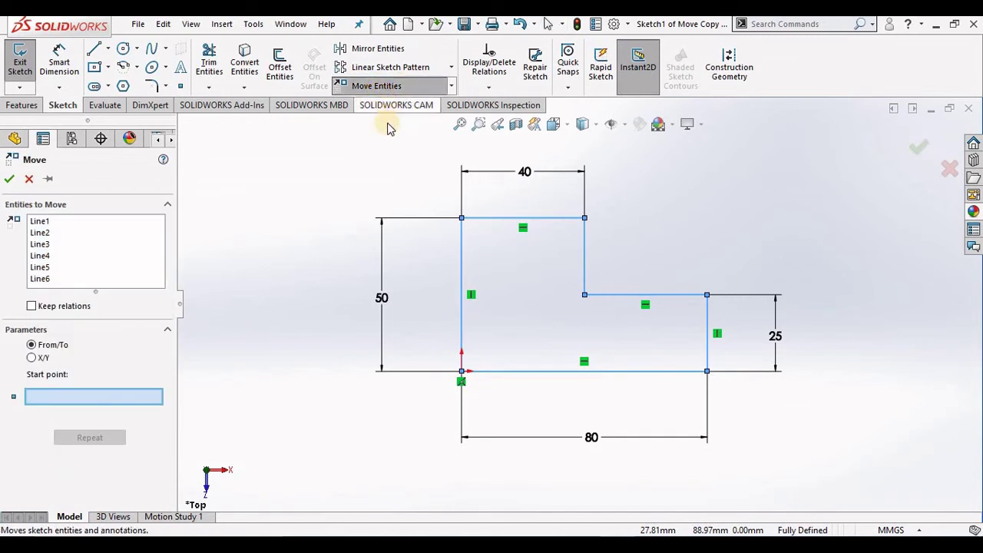
{"action": "left_click", "coordinate": [31, 358]}
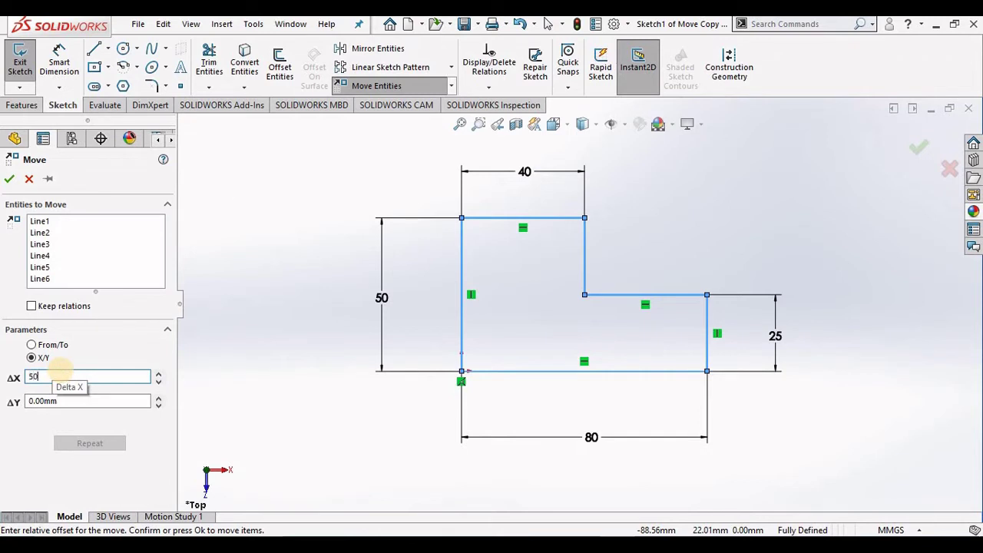
- Offset the profile by ΔX 50 mm and ΔY 100 mm, then undo it
{"action": "key", "text": "Return"}
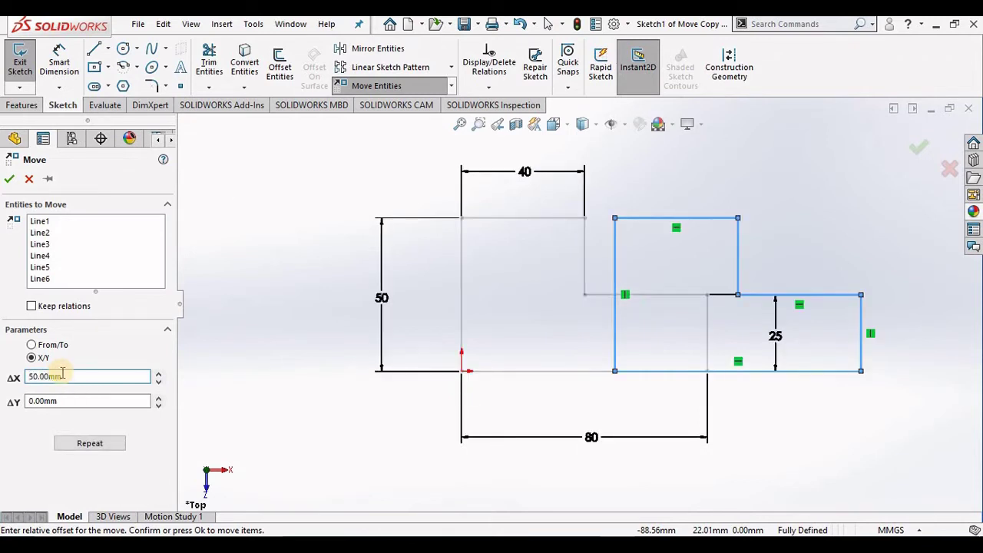
{"action": "left_click", "coordinate": [67, 397]}
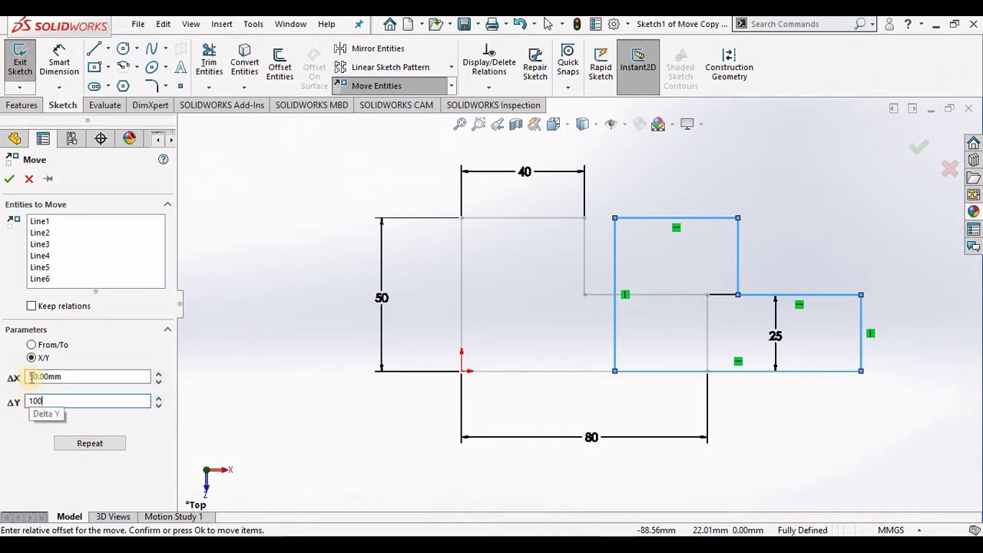
{"action": "left_click", "coordinate": [9, 181]}
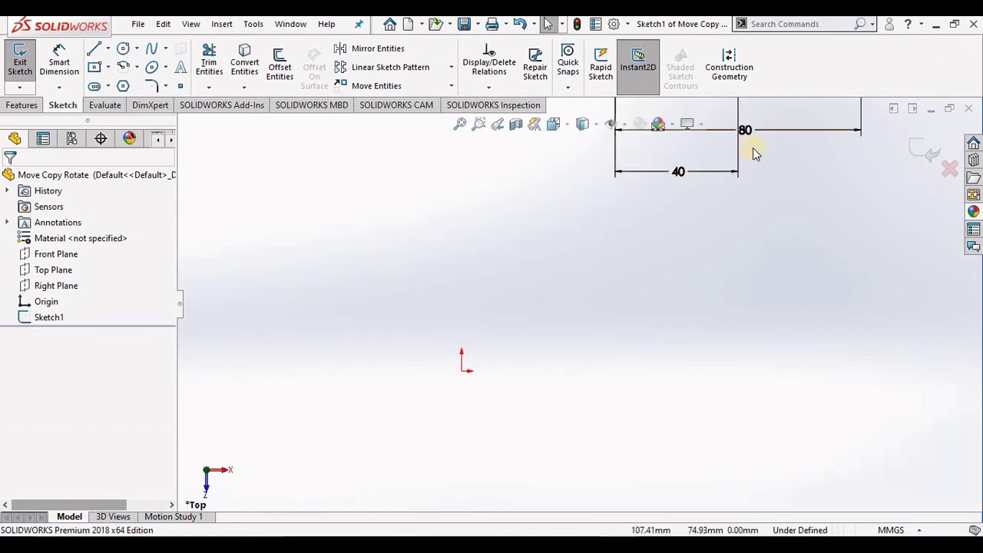
{"action": "left_click", "coordinate": [519, 25]}
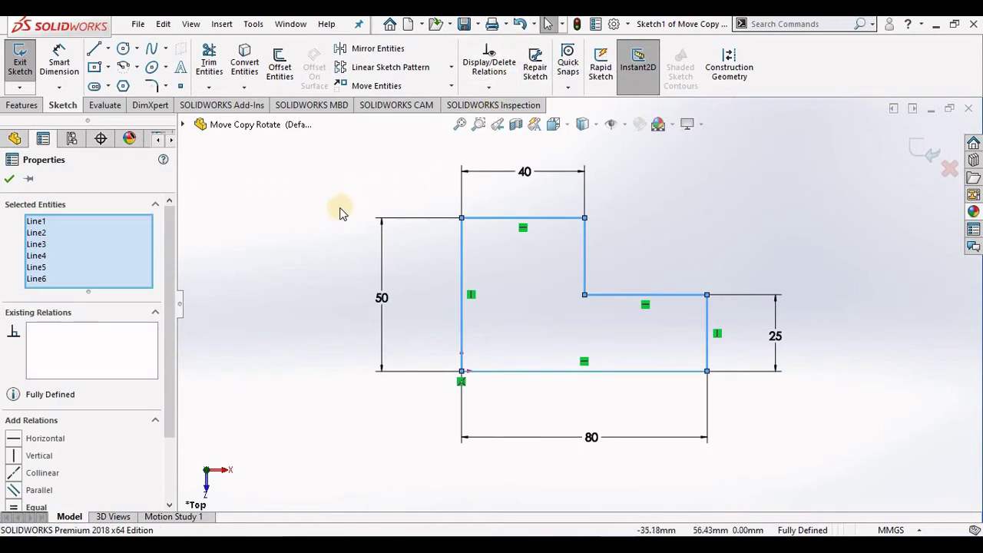
- Copy the L-profile From/To, from its lower-left corner to a spot up and right
{"action": "left_click", "coordinate": [452, 85]}
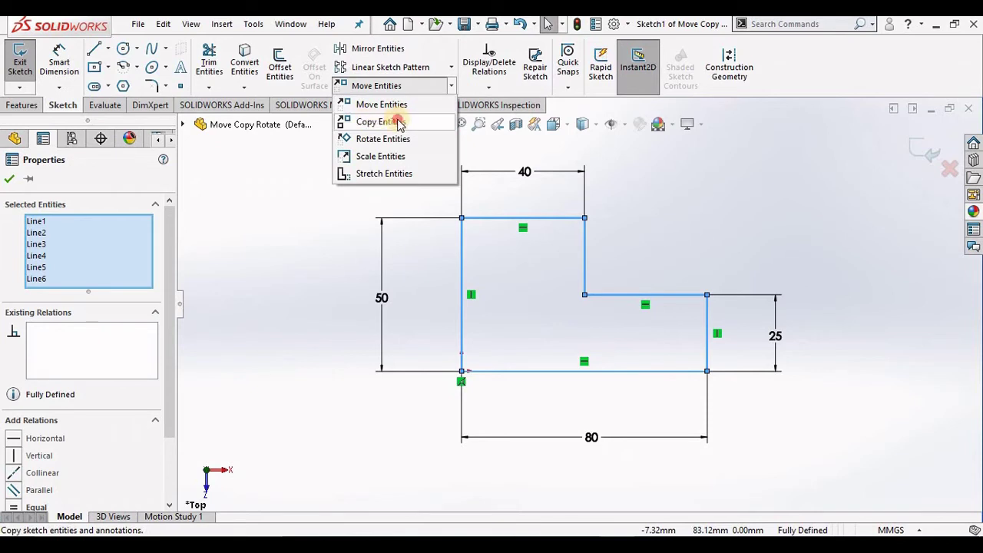
{"action": "left_click", "coordinate": [371, 123]}
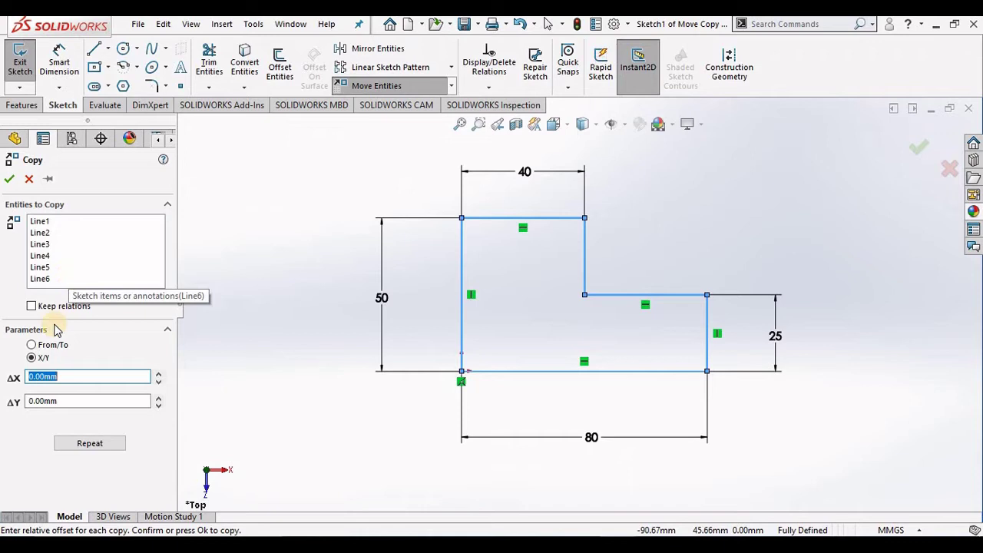
{"action": "left_click", "coordinate": [32, 345]}
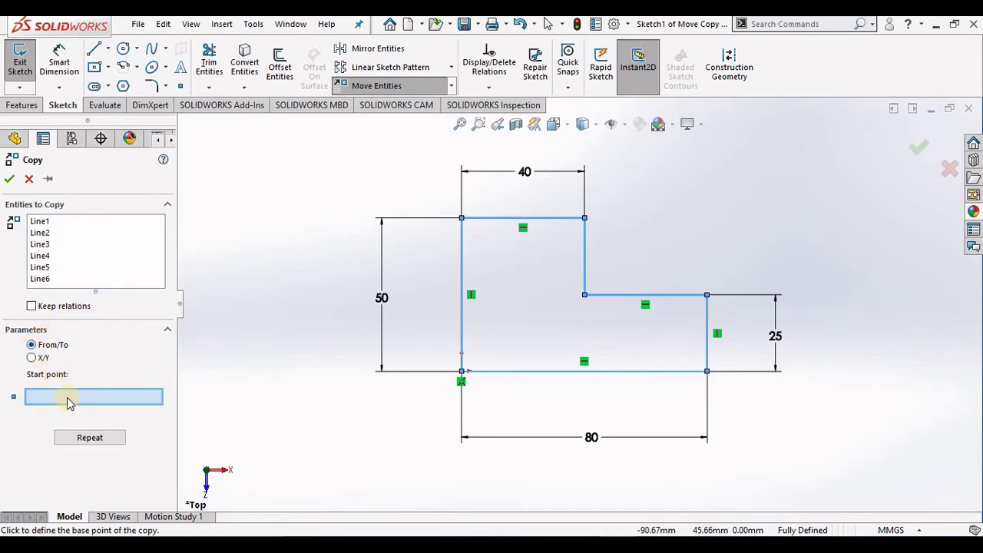
{"action": "left_click", "coordinate": [461, 371]}
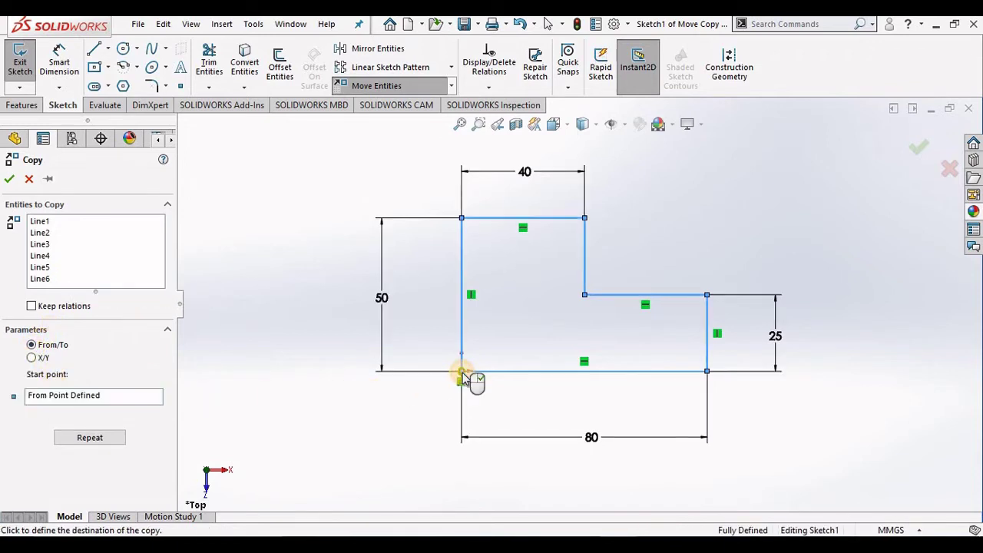
{"action": "left_click", "coordinate": [693, 266]}
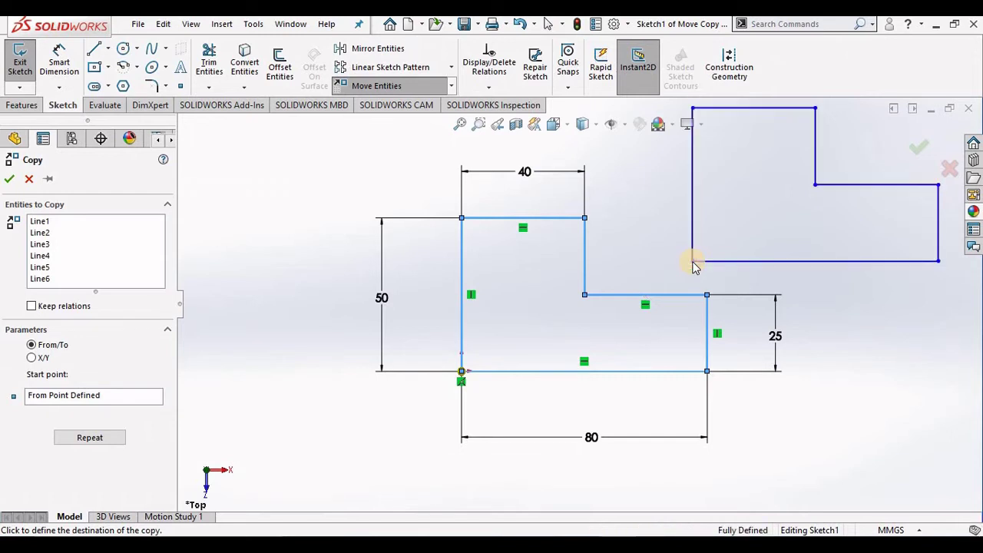
- Undo the copy, then rotate the L-profile 45° about its lower-left corner
{"action": "left_click", "coordinate": [519, 27]}
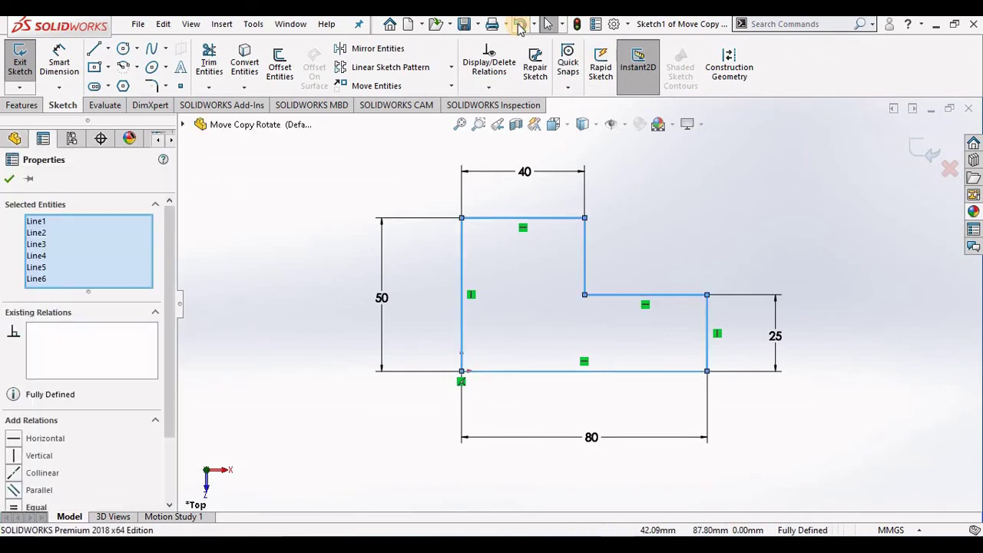
{"action": "left_click", "coordinate": [451, 85]}
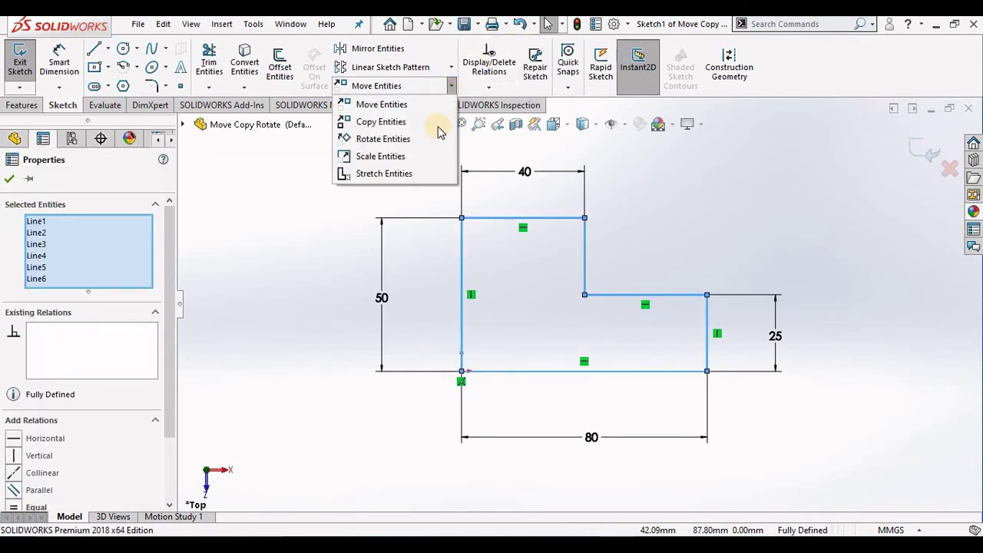
{"action": "left_click", "coordinate": [382, 141]}
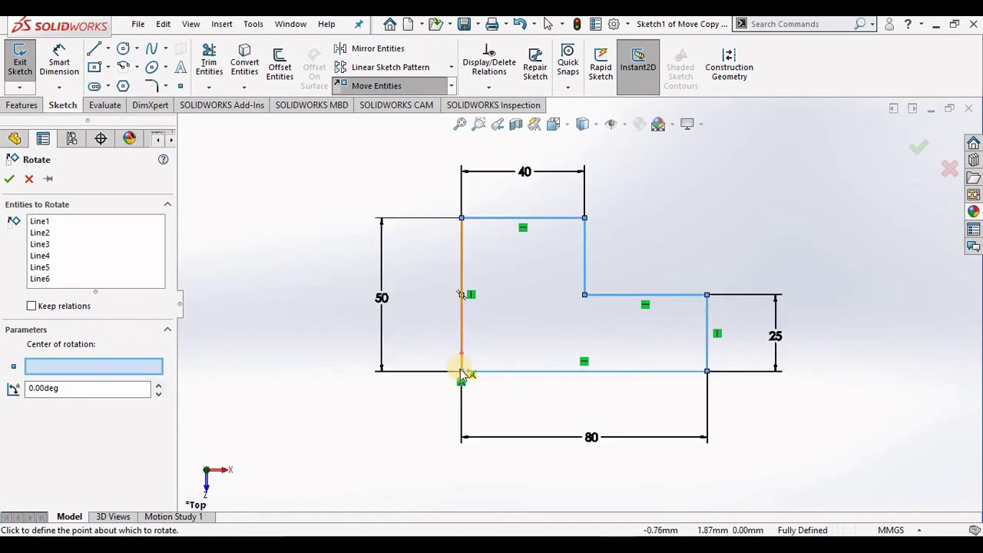
{"action": "left_click", "coordinate": [460, 371]}
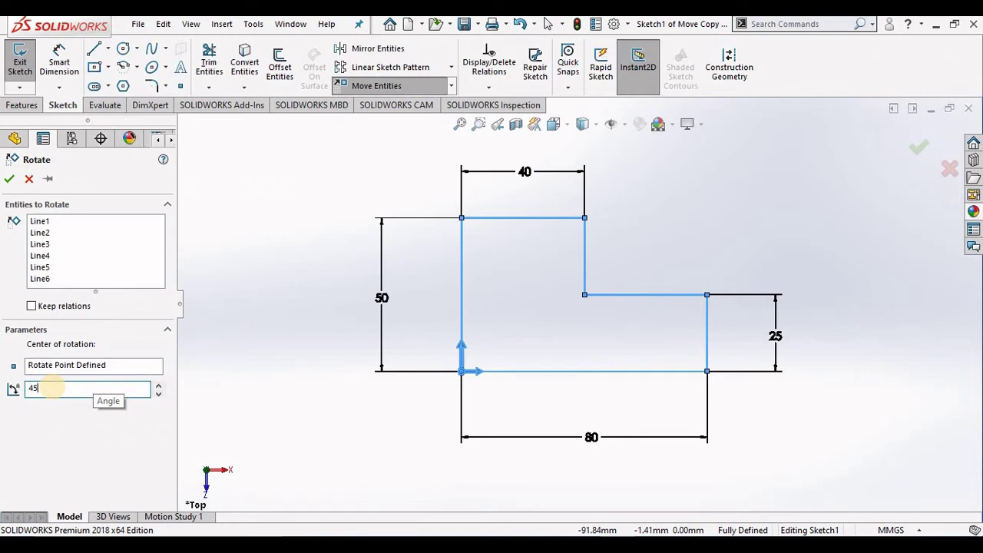
{"action": "key", "text": "Return"}
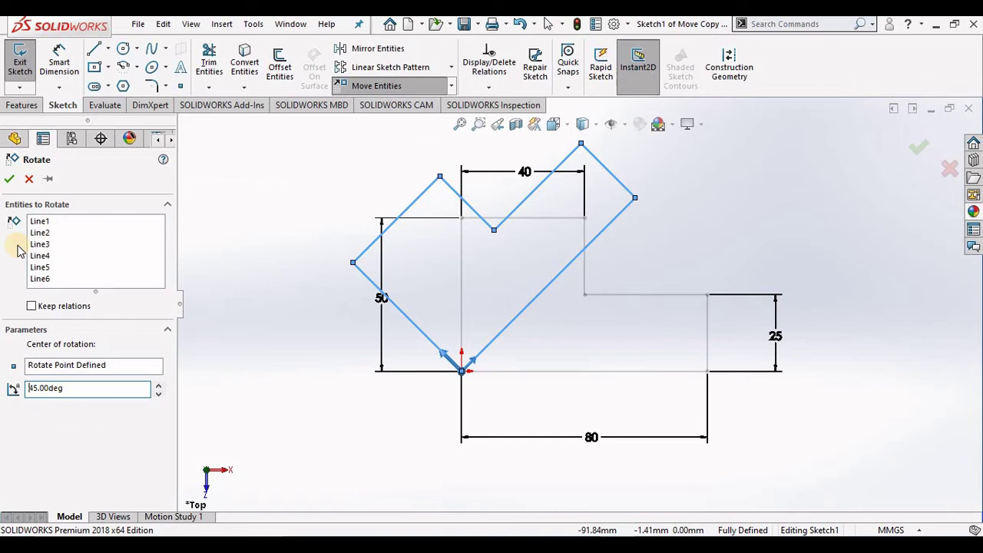
{"action": "left_click", "coordinate": [9, 178]}
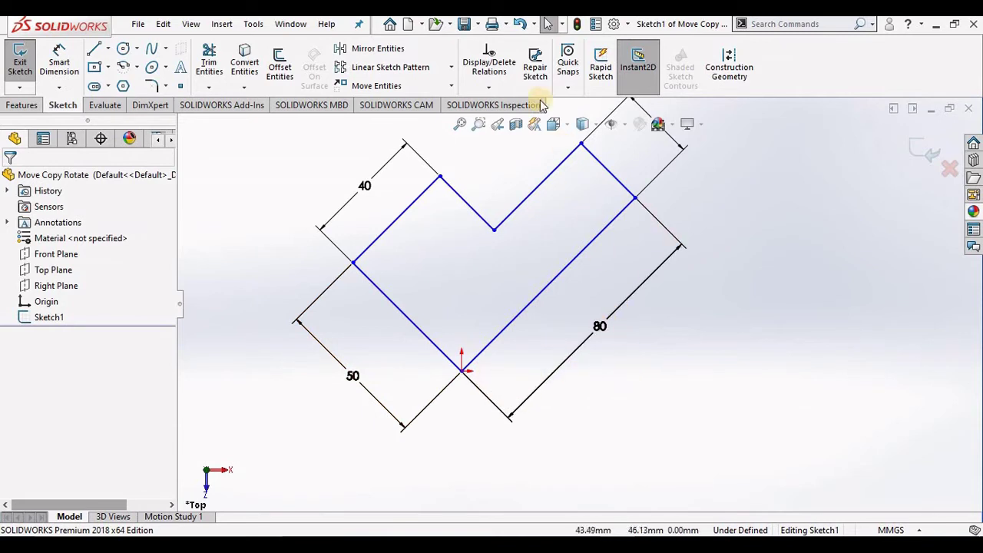
- Undo the rotation, then make three factor-2 scaled copies about the bottom-left corner
{"action": "left_click", "coordinate": [519, 24]}
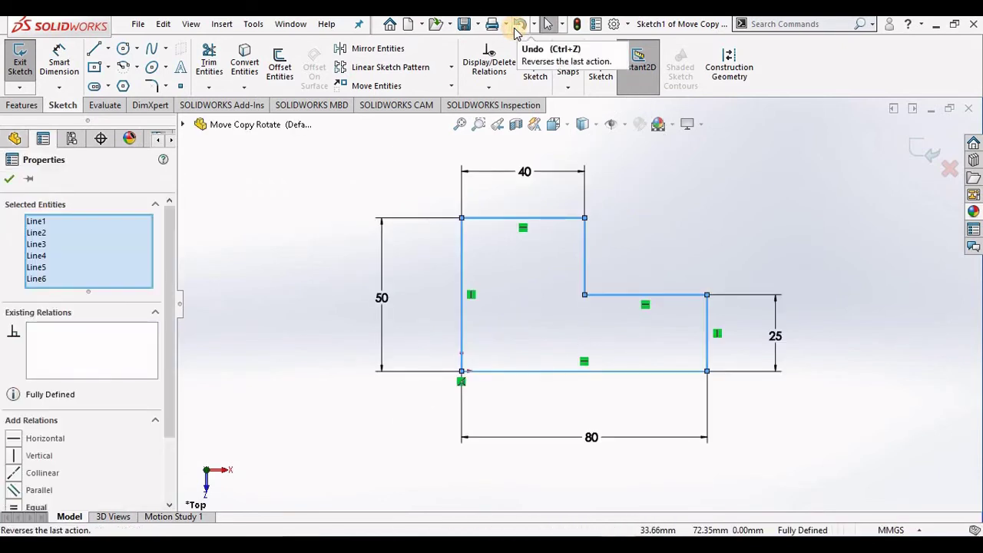
{"action": "left_click", "coordinate": [451, 85]}
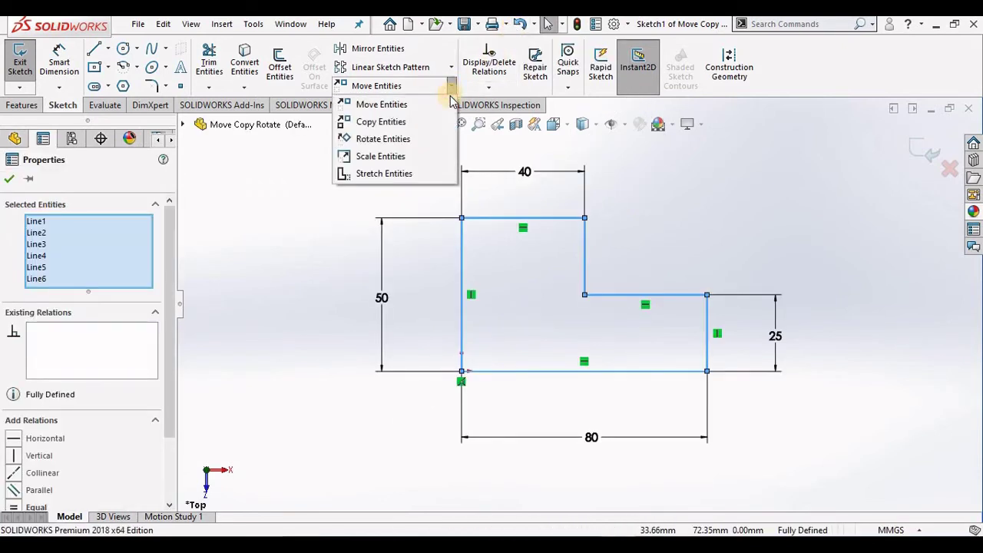
{"action": "left_click", "coordinate": [382, 162]}
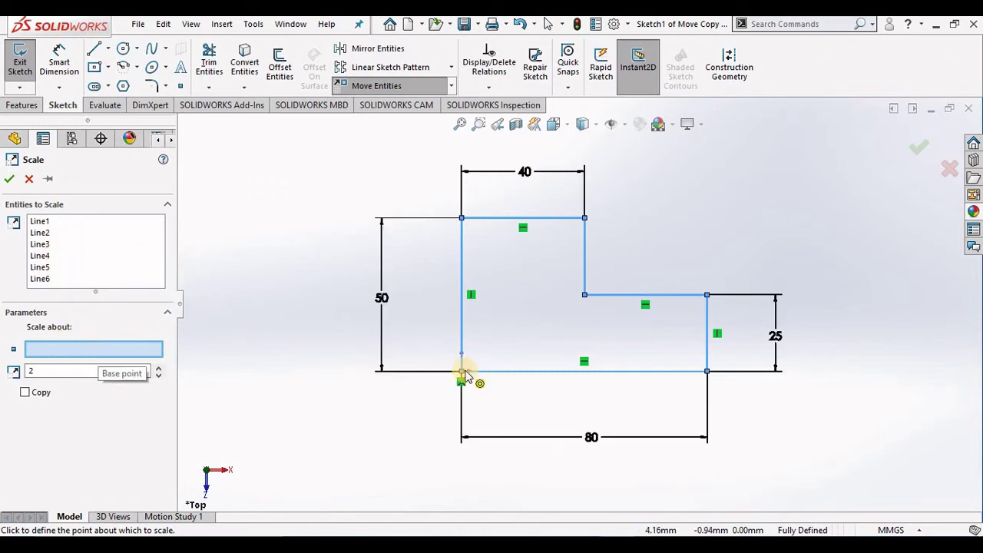
{"action": "left_click", "coordinate": [461, 371]}
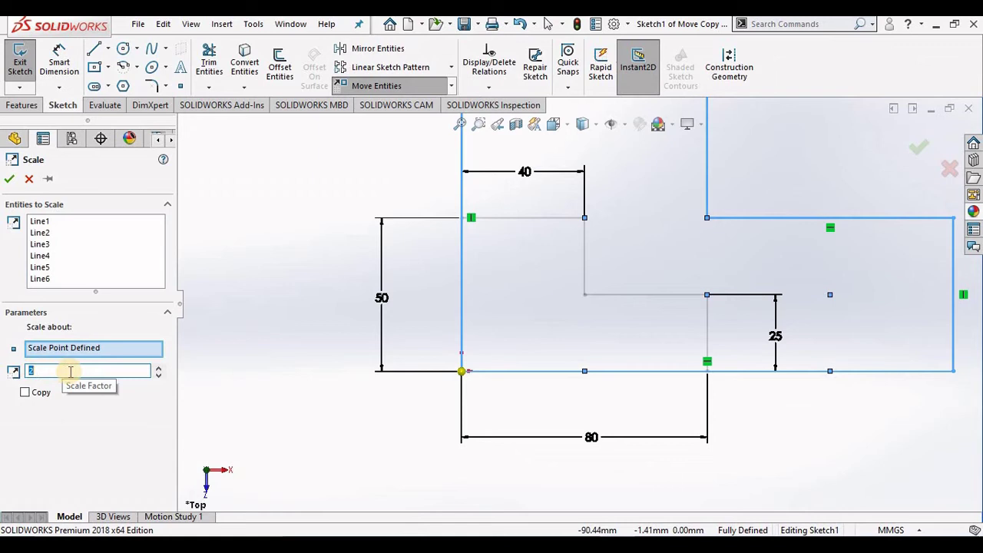
{"action": "left_click", "coordinate": [24, 392]}
{"action": "left_click", "coordinate": [25, 393]}
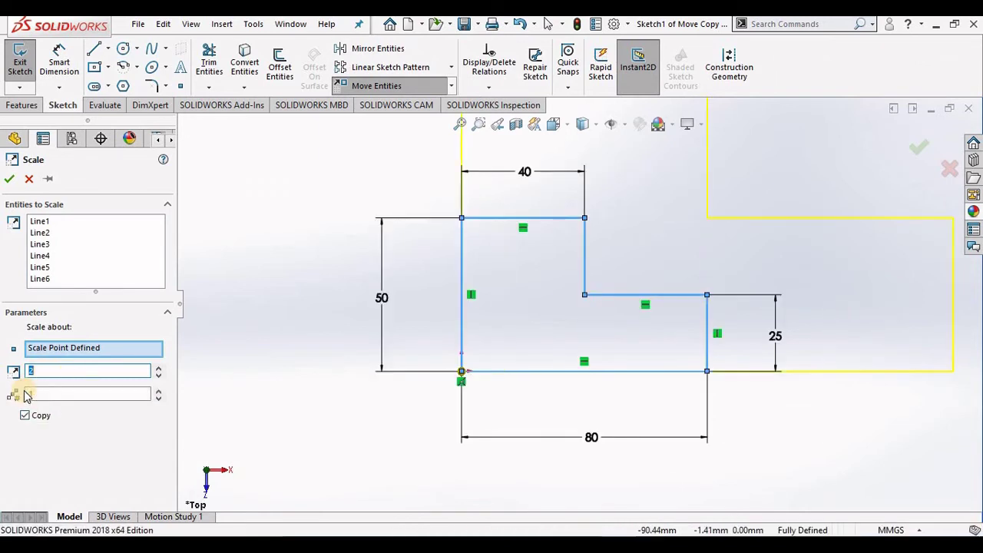
{"action": "left_click", "coordinate": [157, 391]}
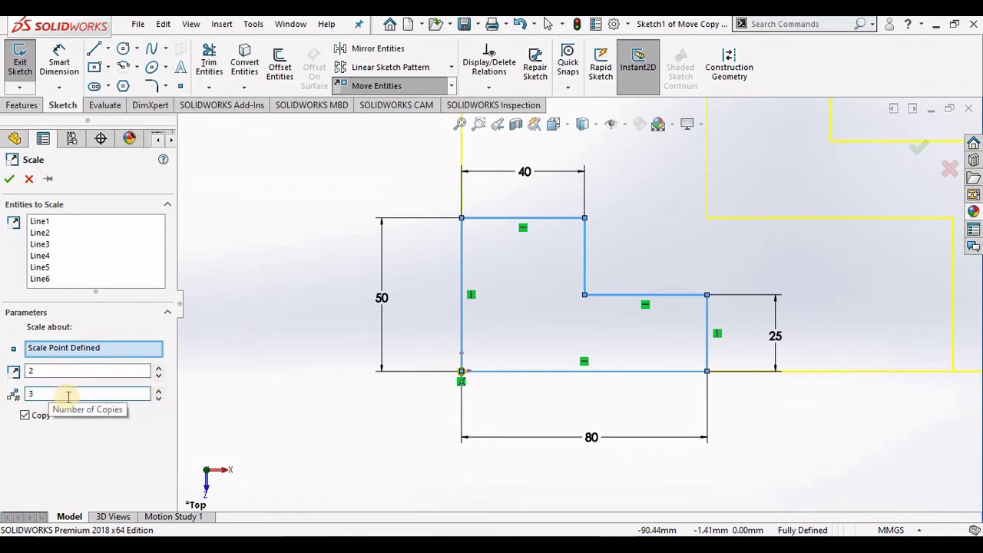
{"action": "left_click", "coordinate": [9, 180]}
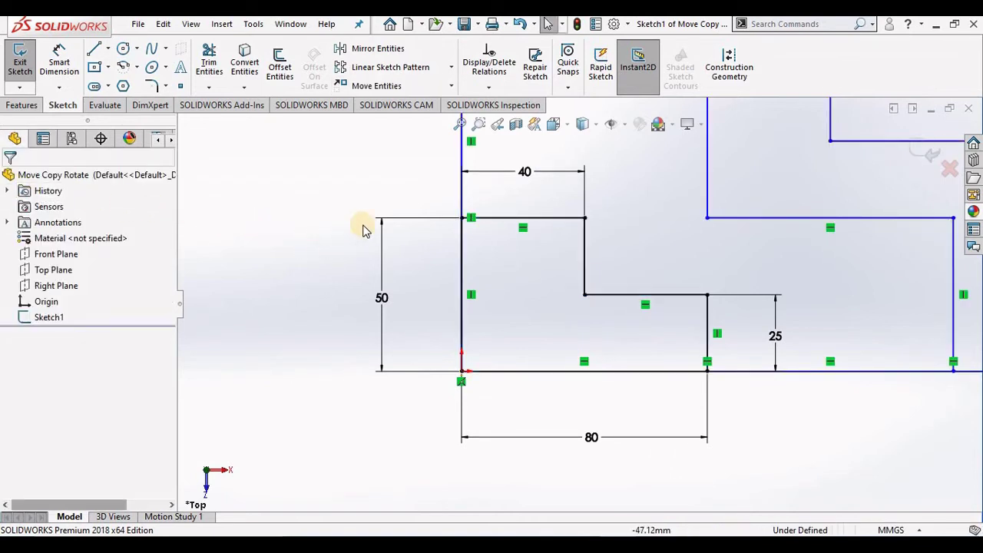
- Zoom to fit, undo the three scaled copies, and refit the original L-profile
{"action": "left_click", "coordinate": [458, 125]}
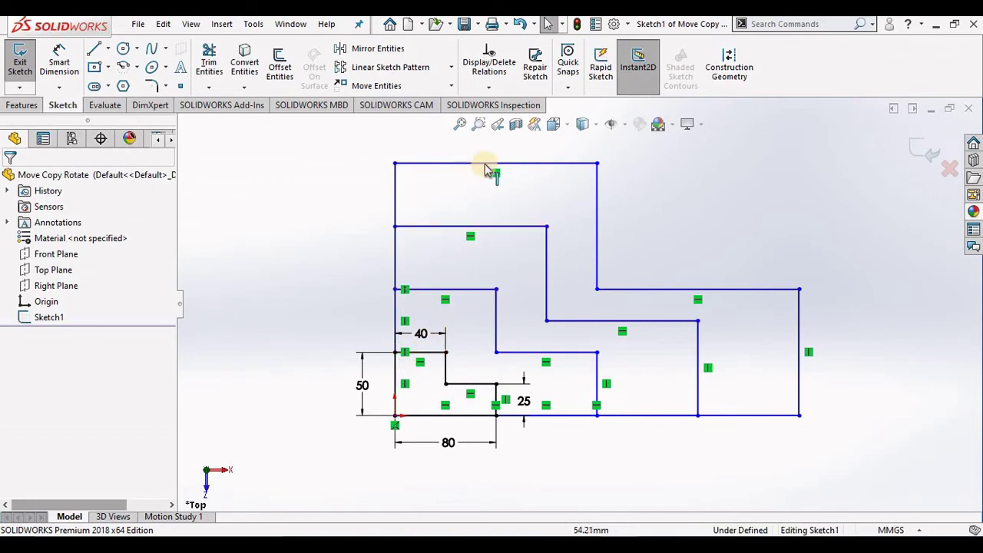
{"action": "left_click", "coordinate": [519, 24]}
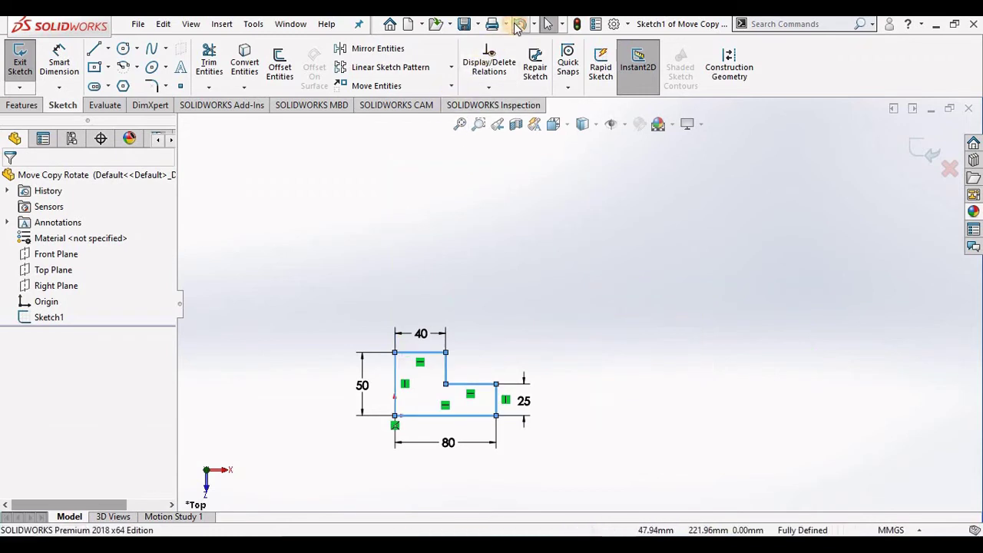
{"action": "left_click", "coordinate": [459, 125]}
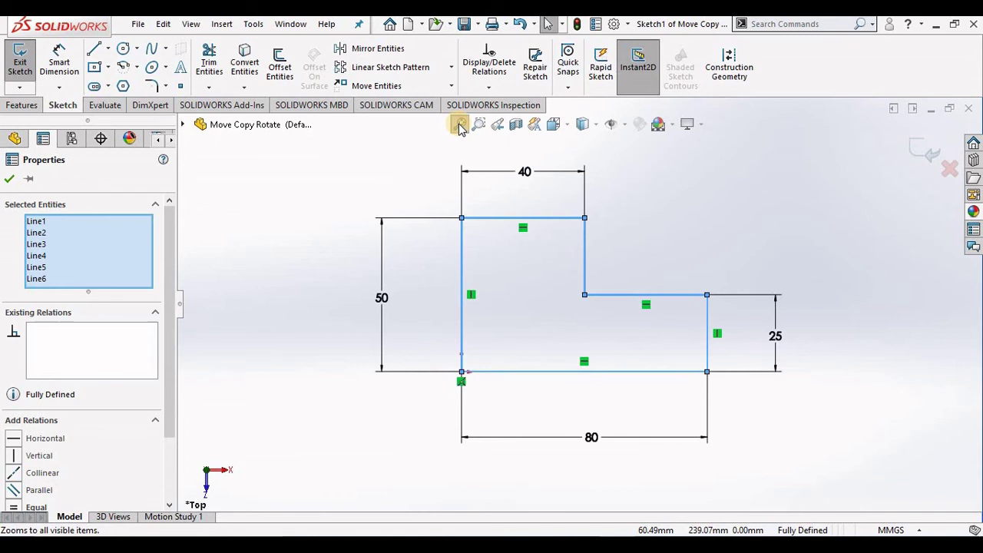
- Start Stretch Entities with the list cleared and only Line4–Line6 of the right leg selected
{"action": "left_click", "coordinate": [451, 85]}
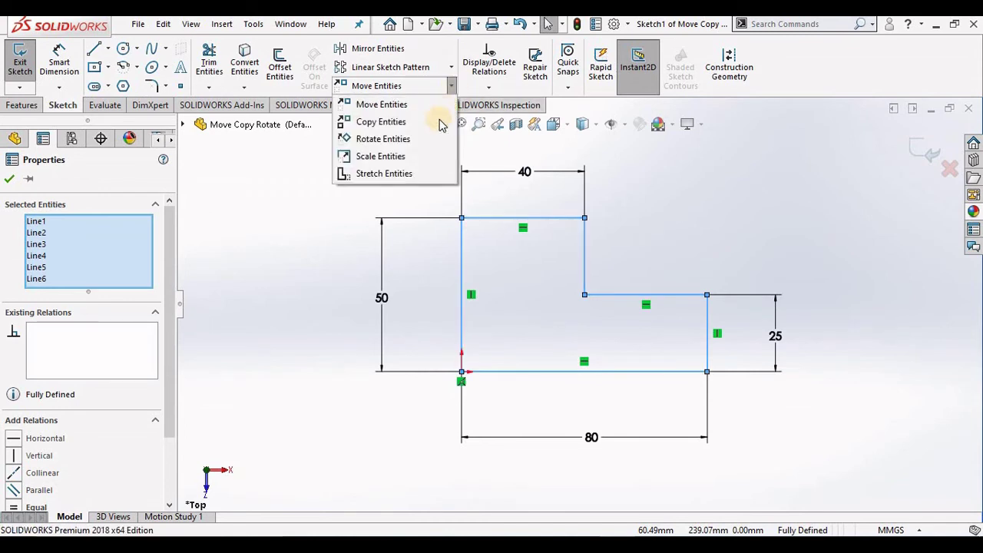
{"action": "left_click", "coordinate": [389, 175]}
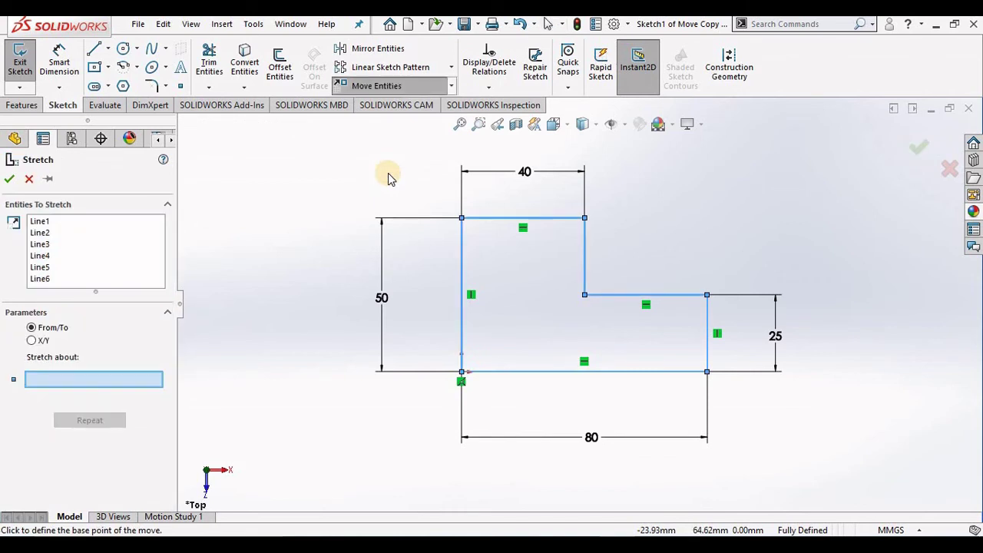
{"action": "left_click", "coordinate": [43, 244]}
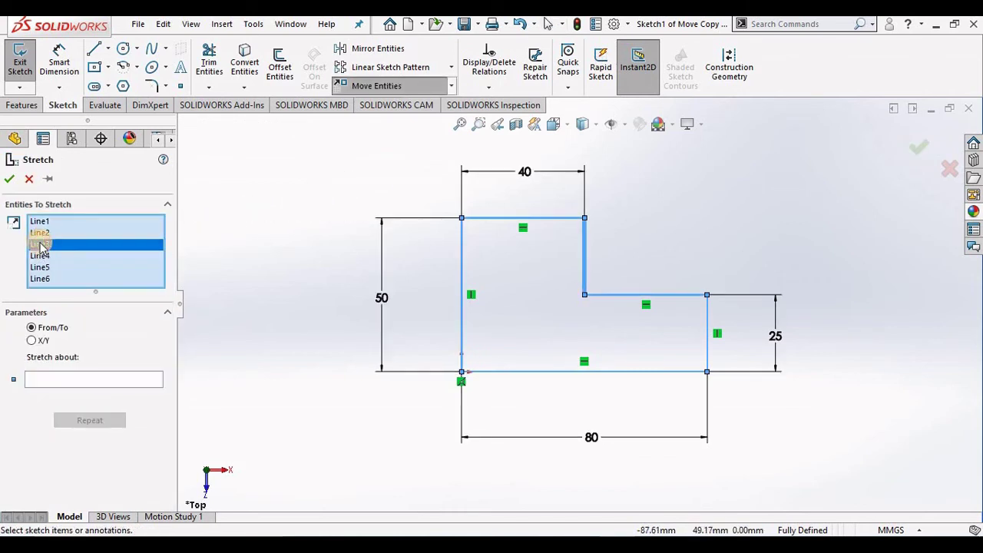
{"action": "right_click", "coordinate": [42, 244]}
{"action": "left_click", "coordinate": [93, 252]}
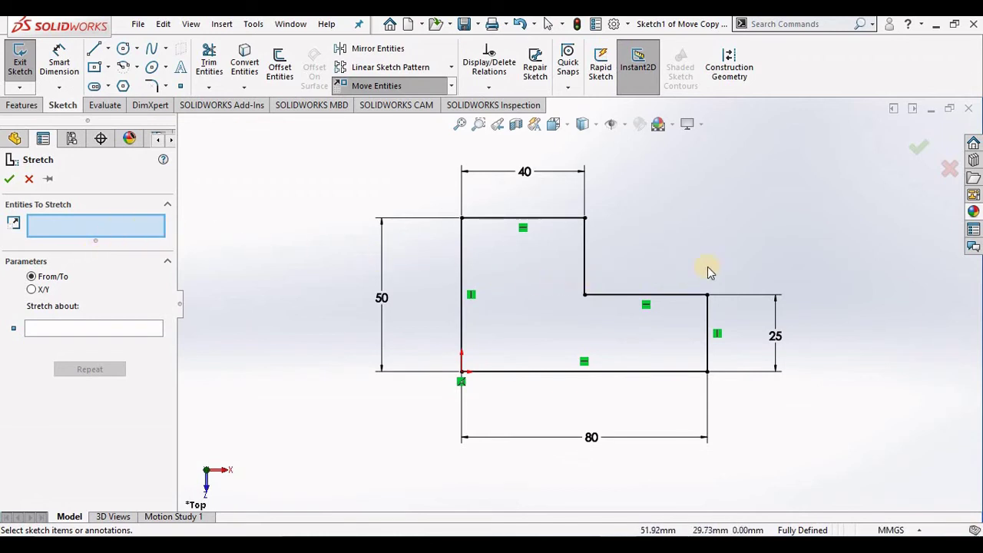
{"action": "left_click_drag", "start_coordinate": [803, 226], "coordinate": [635, 415]}
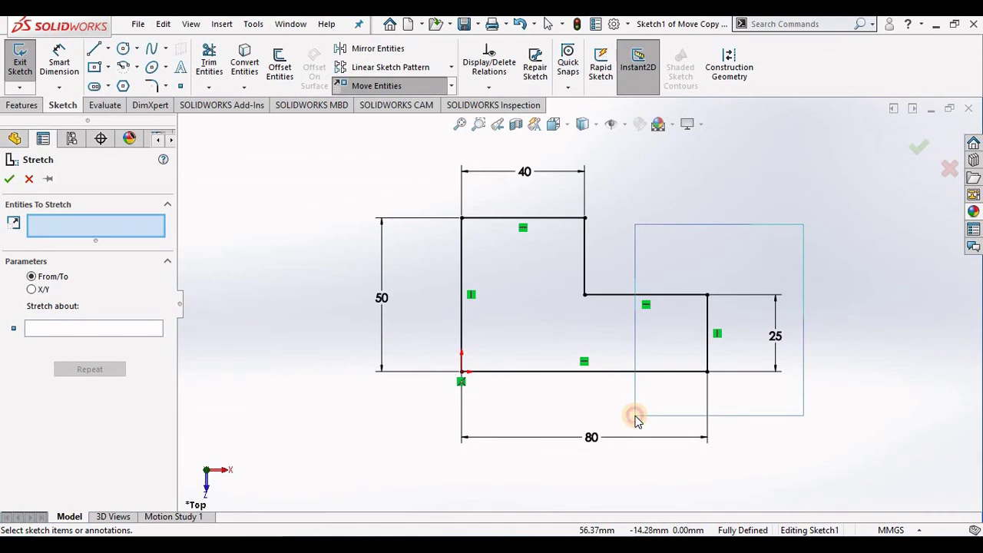
{"action": "left_click_drag", "start_coordinate": [634, 417], "coordinate": [635, 415]}
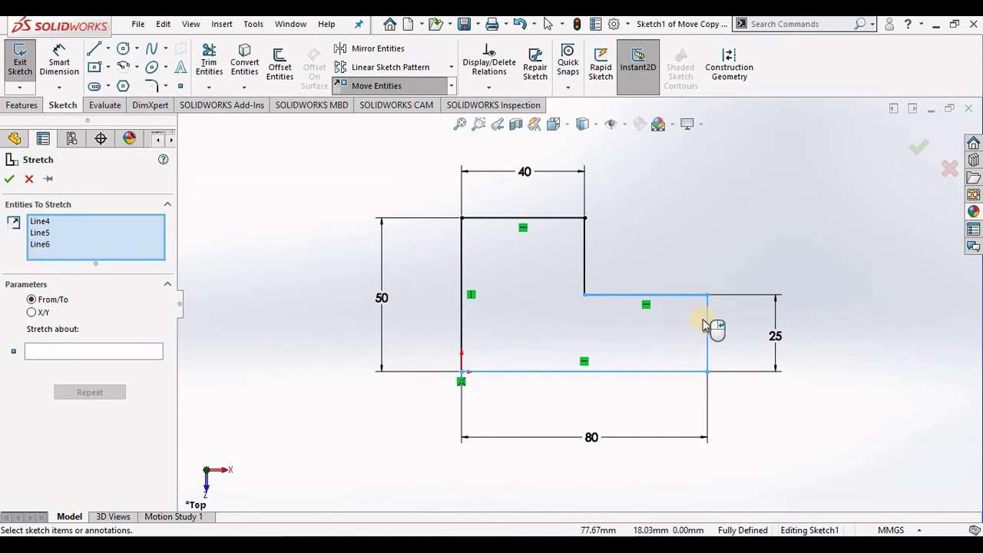
- Stretch the right leg from its bottom-right corner so the 80 base becomes 125.67
{"action": "left_click", "coordinate": [66, 351]}
{"action": "left_click", "coordinate": [707, 372]}
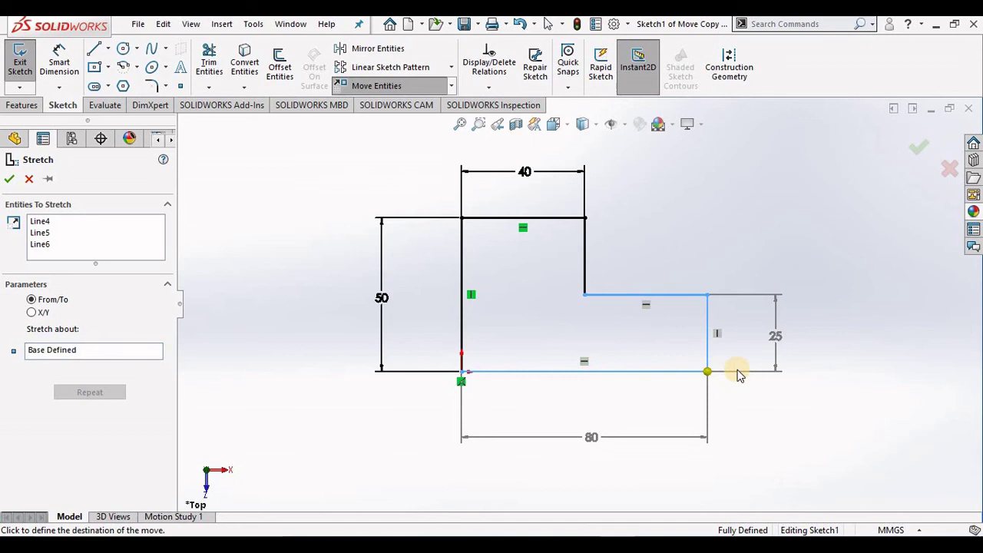
{"action": "left_click", "coordinate": [849, 371]}
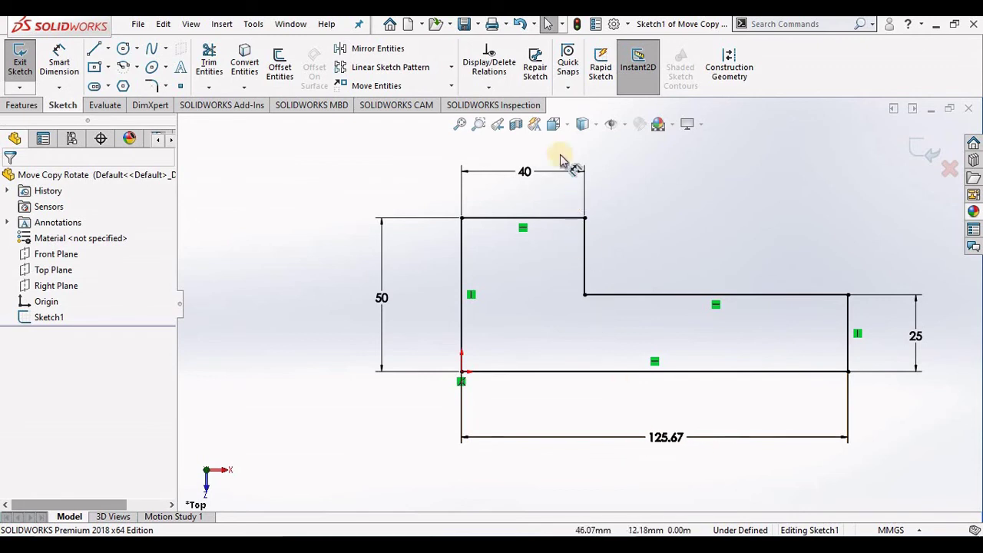
- Undo the stretch back to 80 and restart Stretch Entities with an empty list
{"action": "left_click", "coordinate": [520, 25]}
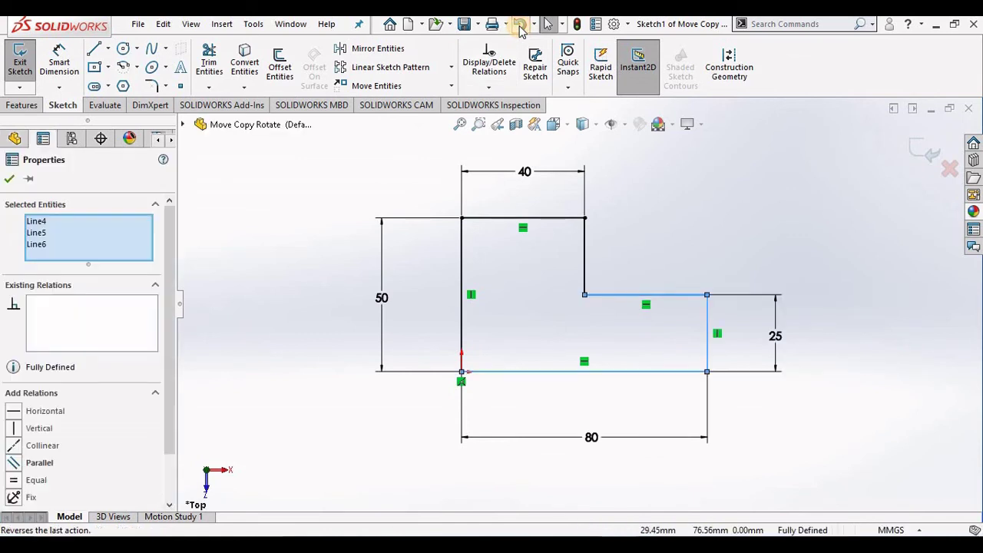
{"action": "left_click", "coordinate": [451, 86]}
{"action": "left_click", "coordinate": [393, 175]}
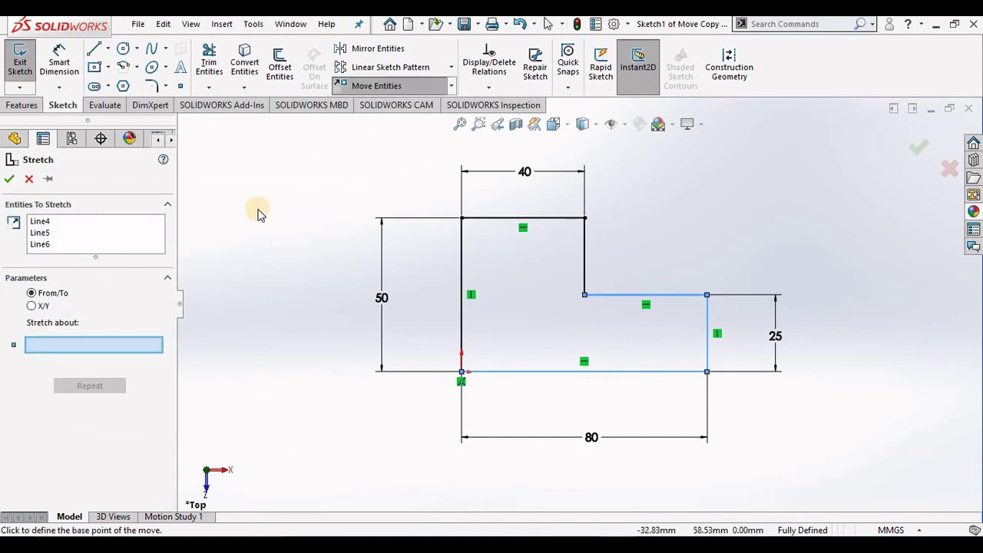
{"action": "left_click", "coordinate": [43, 235]}
{"action": "right_click", "coordinate": [44, 237]}
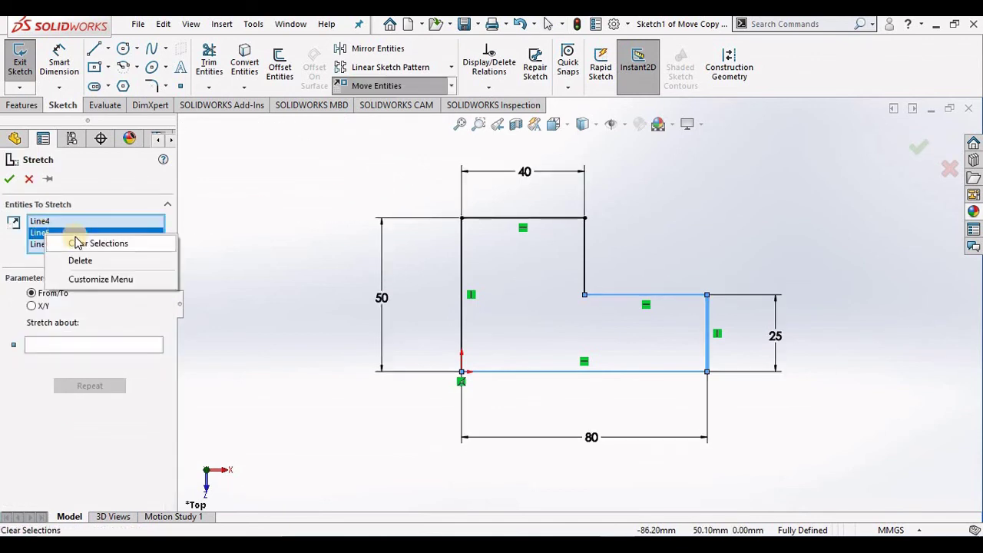
{"action": "left_click", "coordinate": [78, 242]}
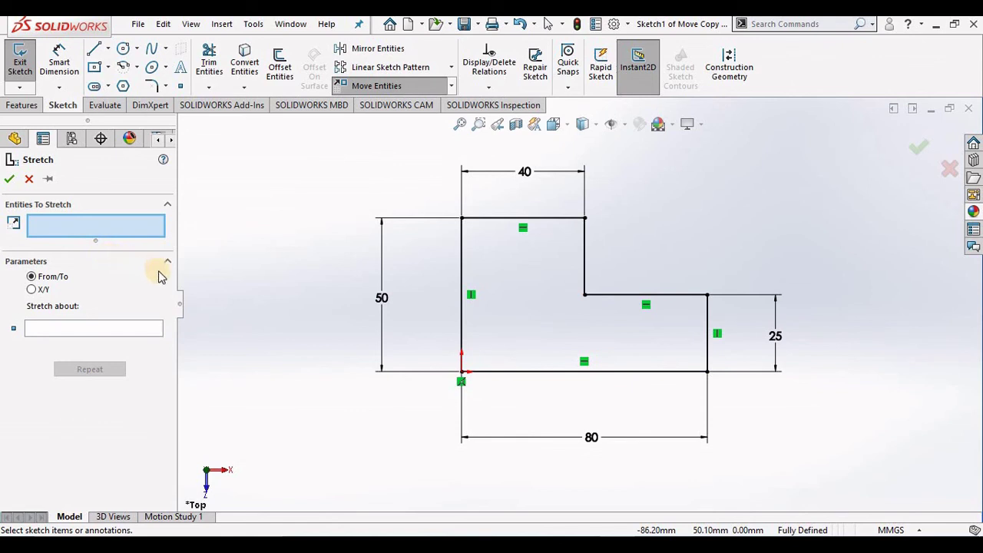
- Select the right vertical line with a base point at its lower end, then cancel with Esc
{"action": "left_click_drag", "start_coordinate": [829, 180], "coordinate": [734, 268]}
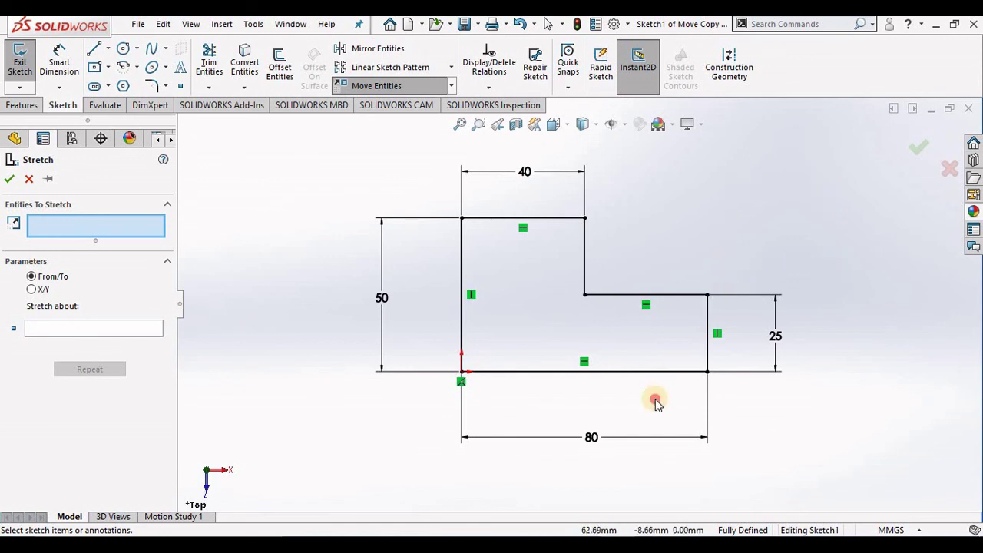
{"action": "left_click_drag", "start_coordinate": [653, 398], "coordinate": [798, 264]}
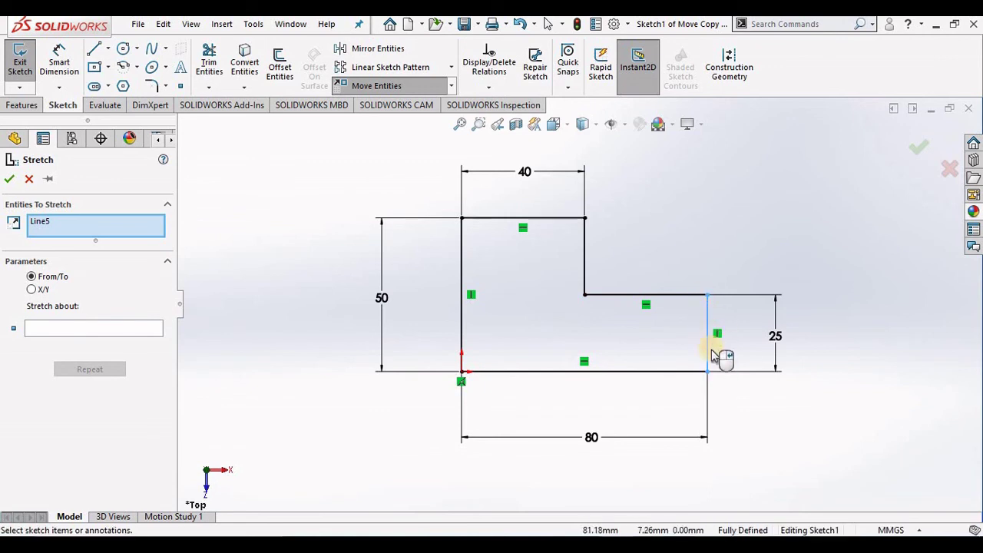
{"action": "left_click", "coordinate": [149, 329]}
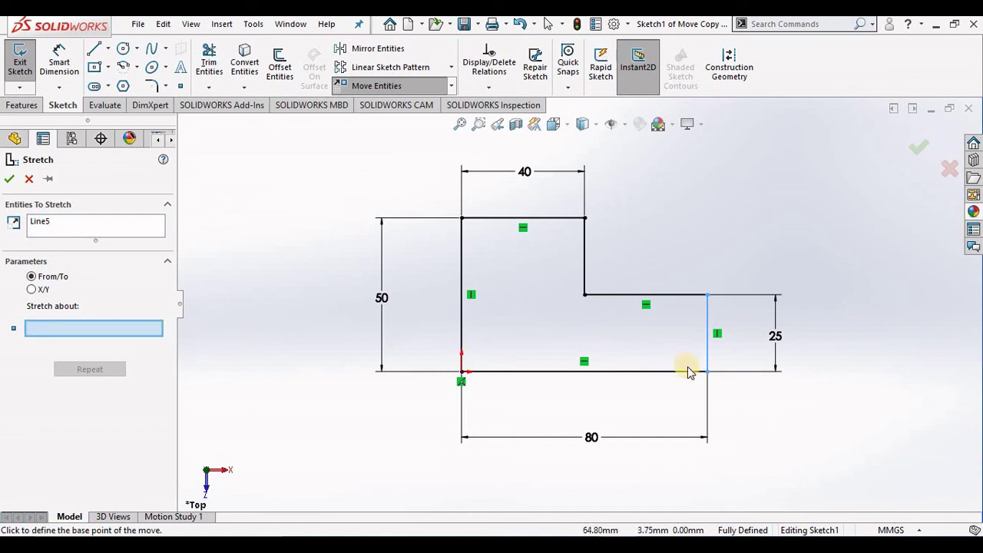
{"action": "left_click", "coordinate": [706, 372]}
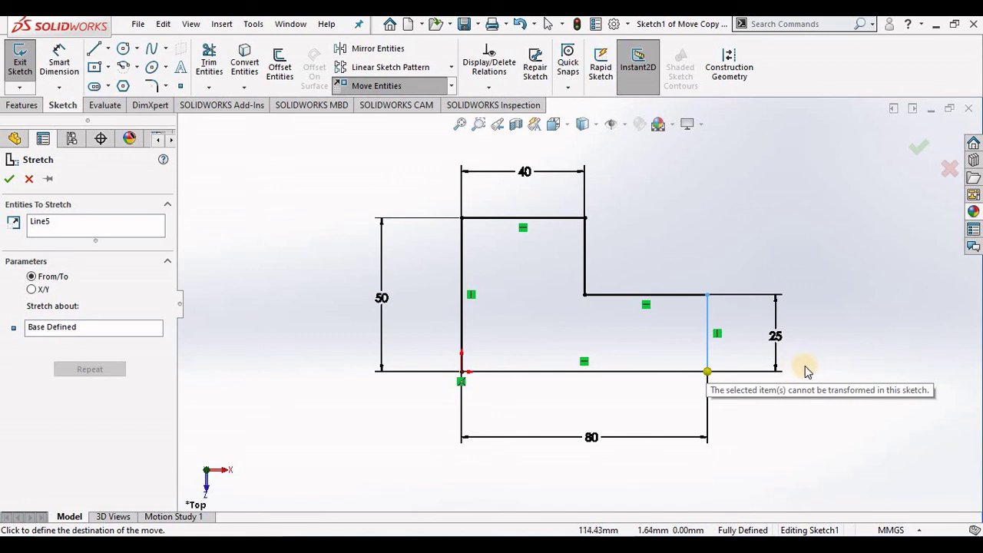
{"action": "key", "text": "Escape"}
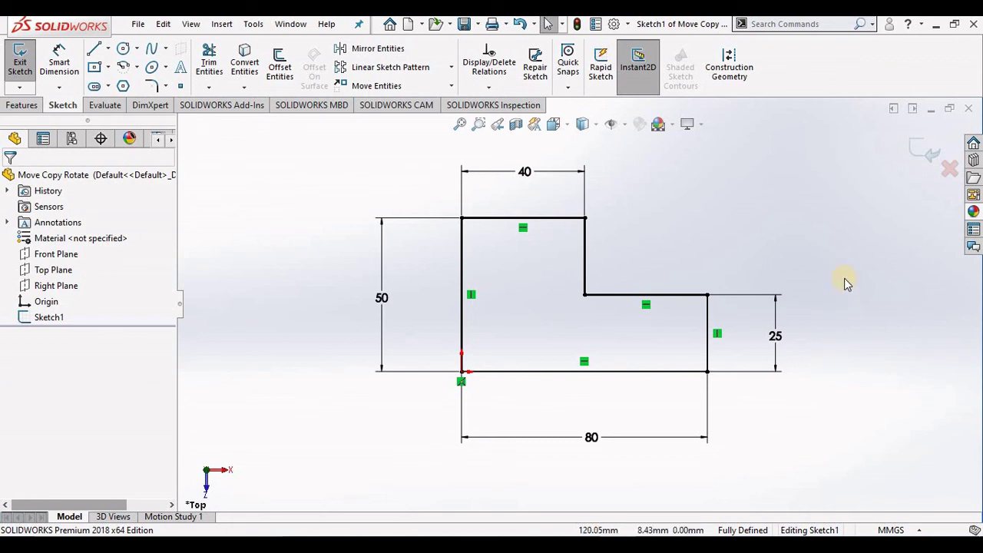
{"action": "left_click_drag", "start_coordinate": [824, 161], "coordinate": [723, 264]}
{"action": "left_click_drag", "start_coordinate": [621, 260], "coordinate": [778, 190]}
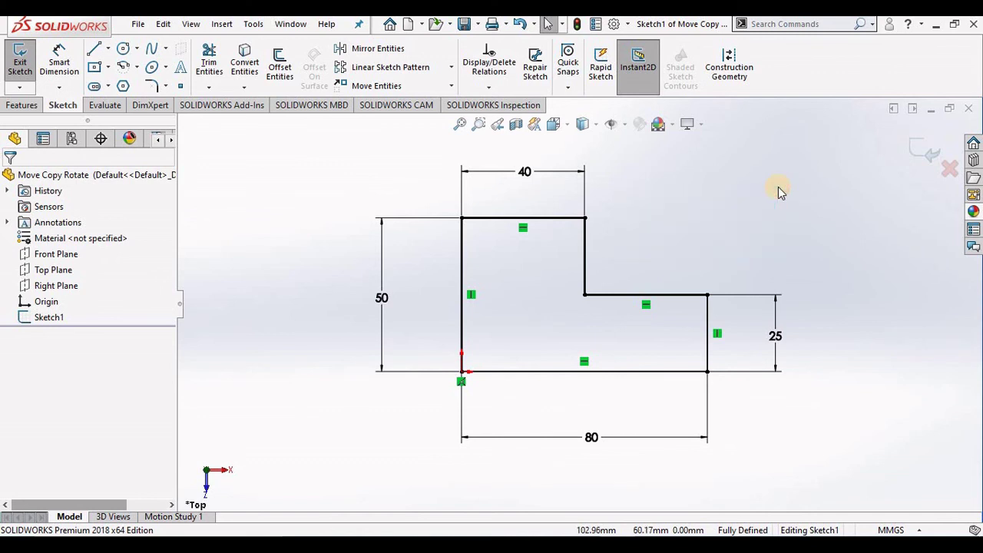